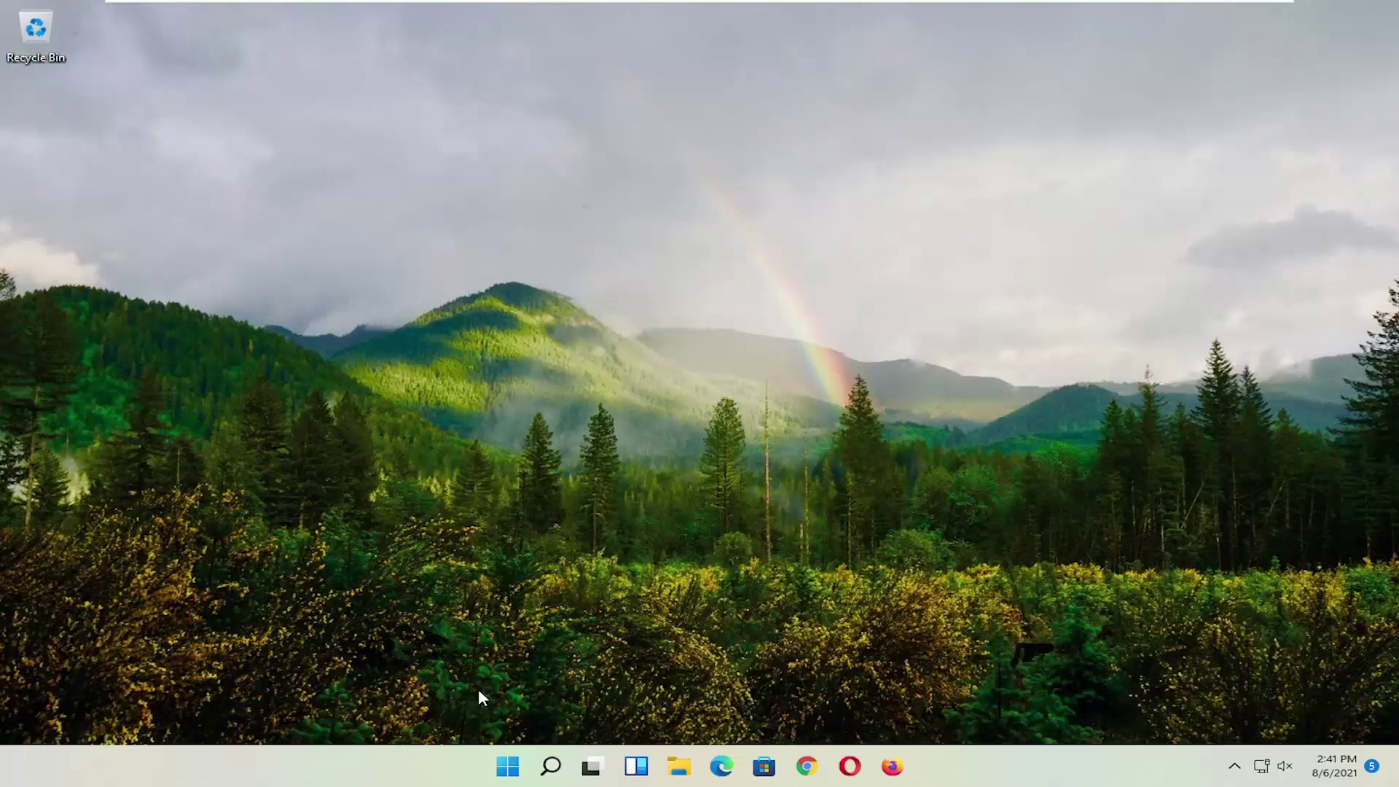
Search for cmd, launch Command Prompt as administrator and approve the UAC prompt.
{"action": "right_click", "coordinate": [515, 771]}
{"action": "left_click", "coordinate": [551, 766]}
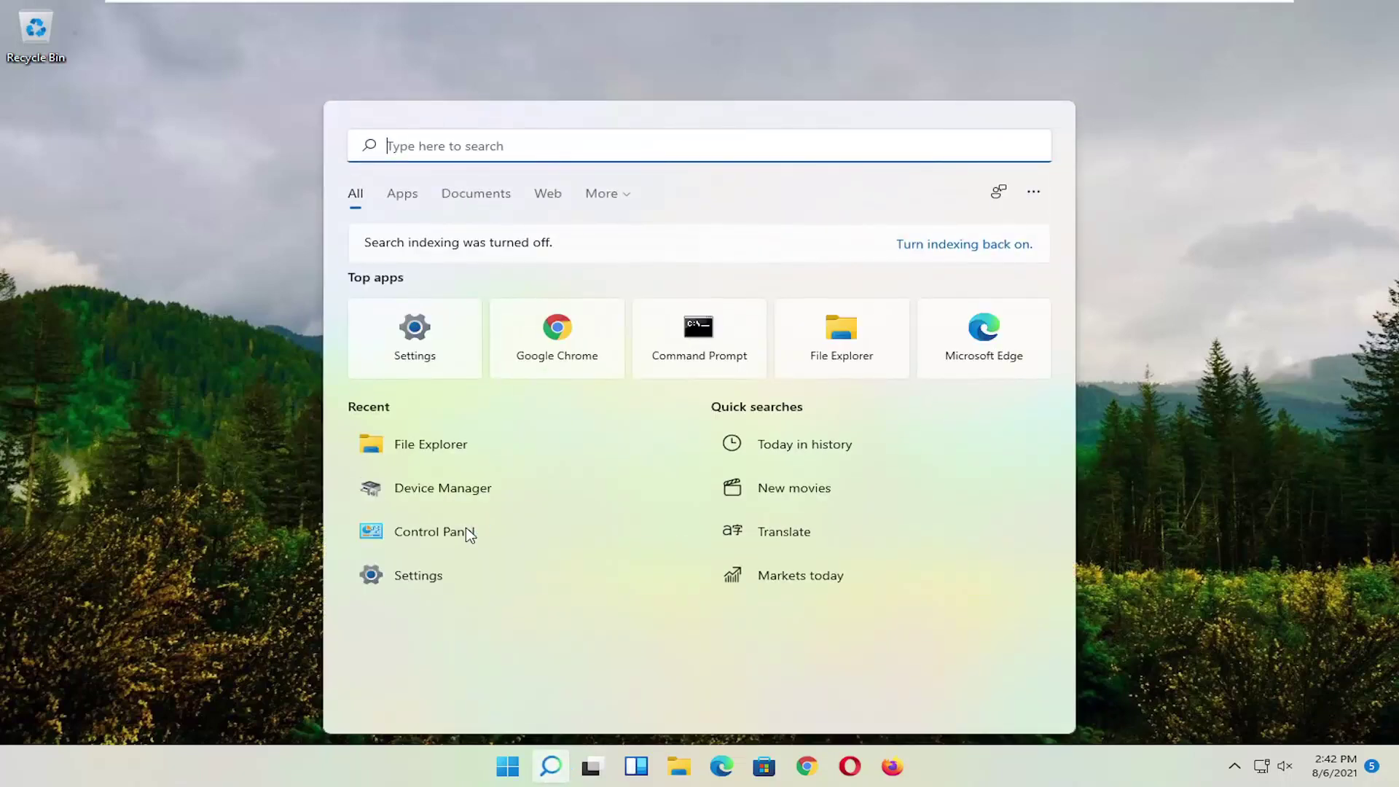
{"action": "type", "text": "cmd"}
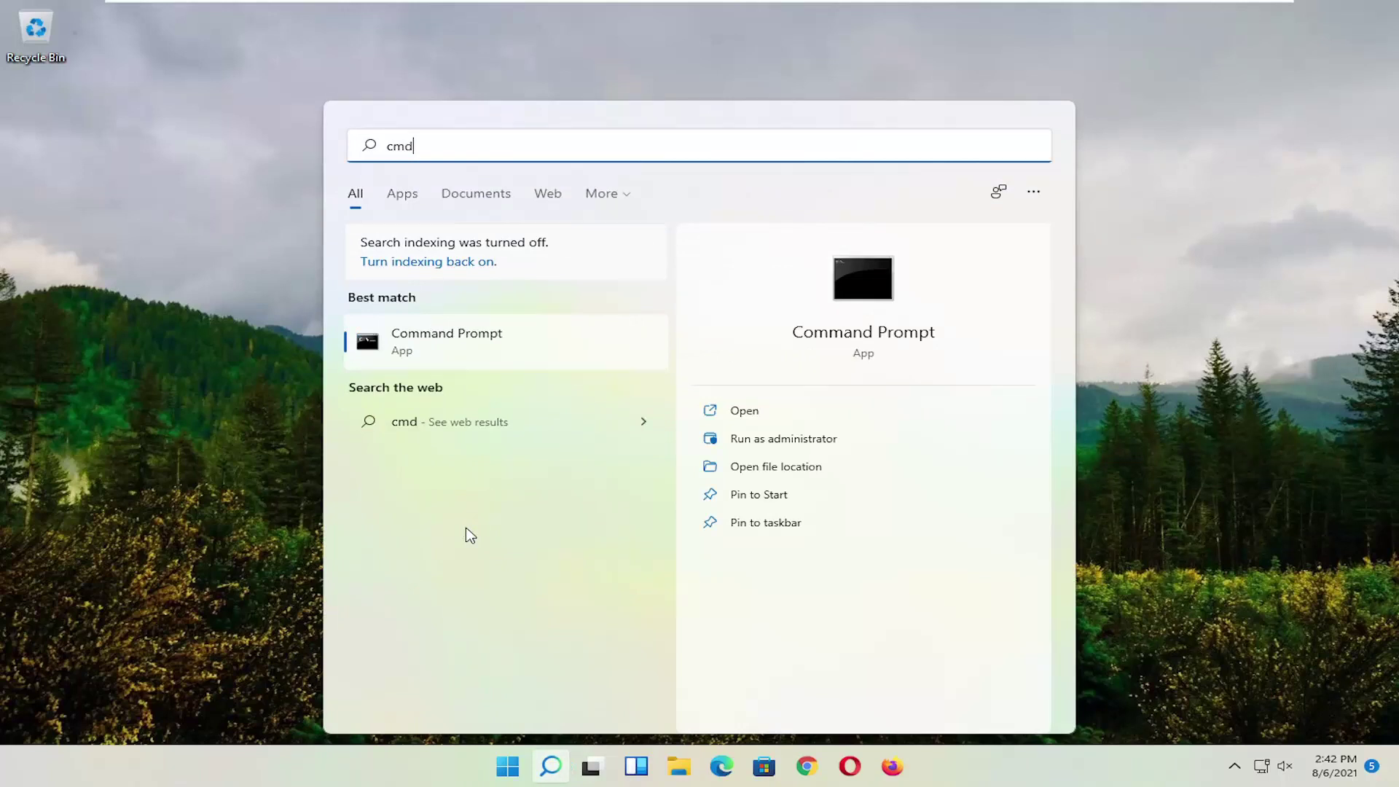
{"action": "right_click", "coordinate": [429, 351]}
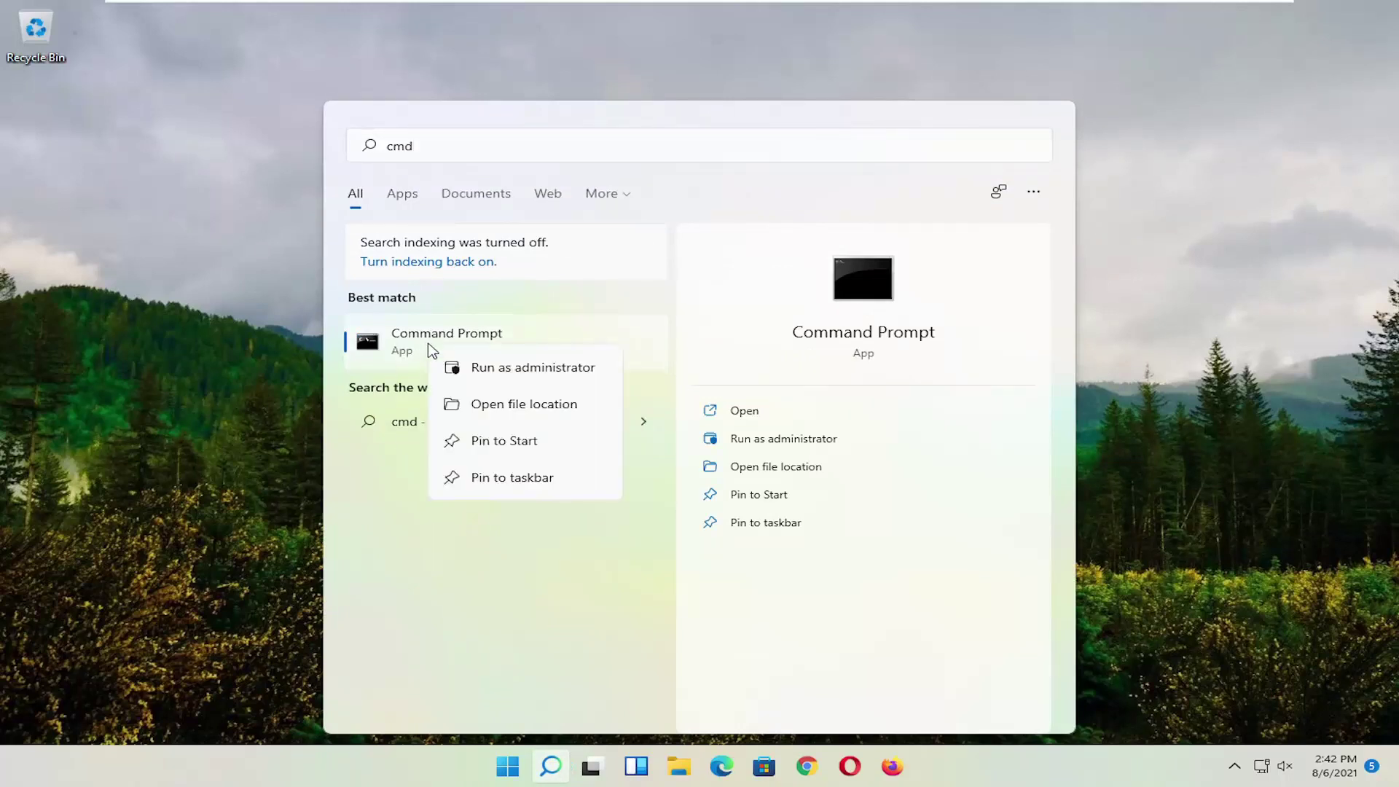
{"action": "left_click", "coordinate": [508, 376]}
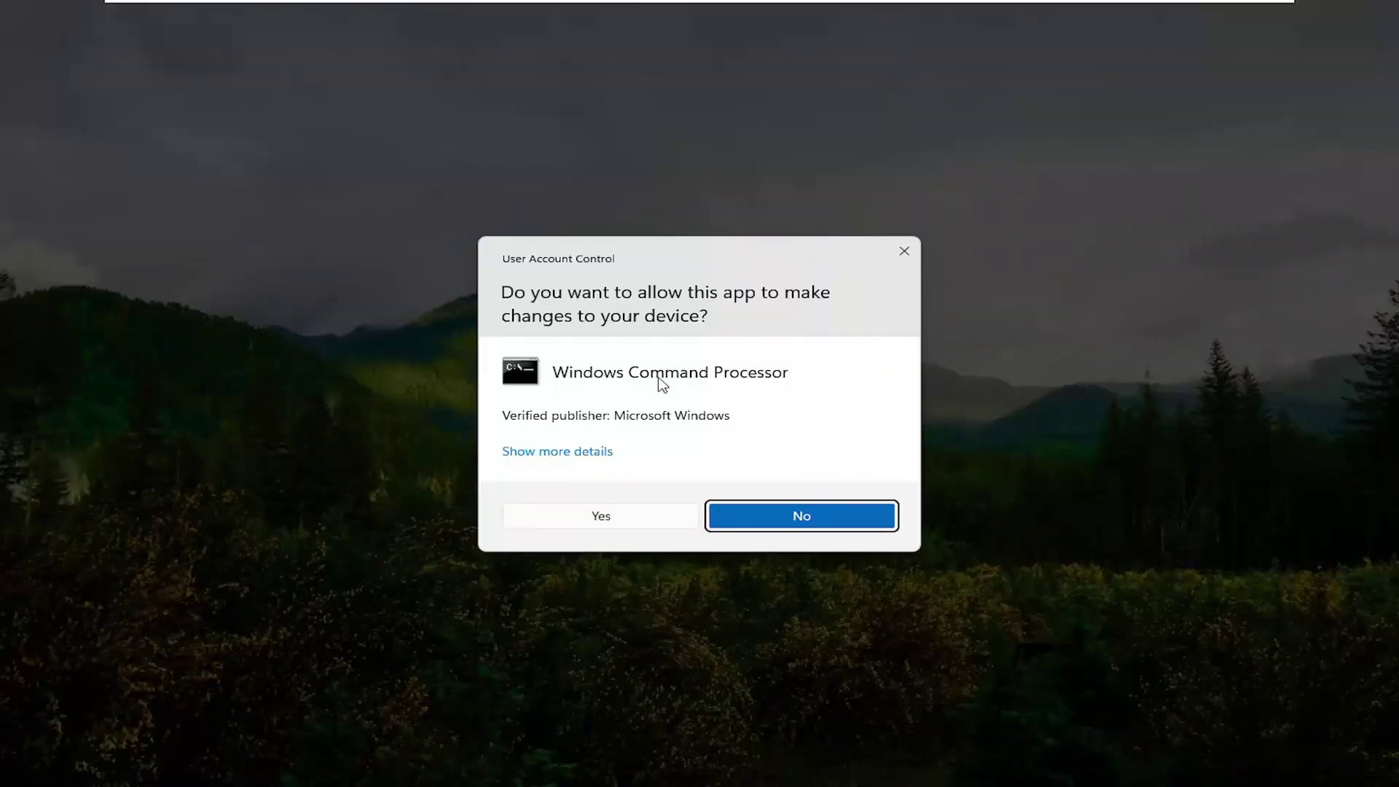
{"action": "left_click", "coordinate": [605, 519]}
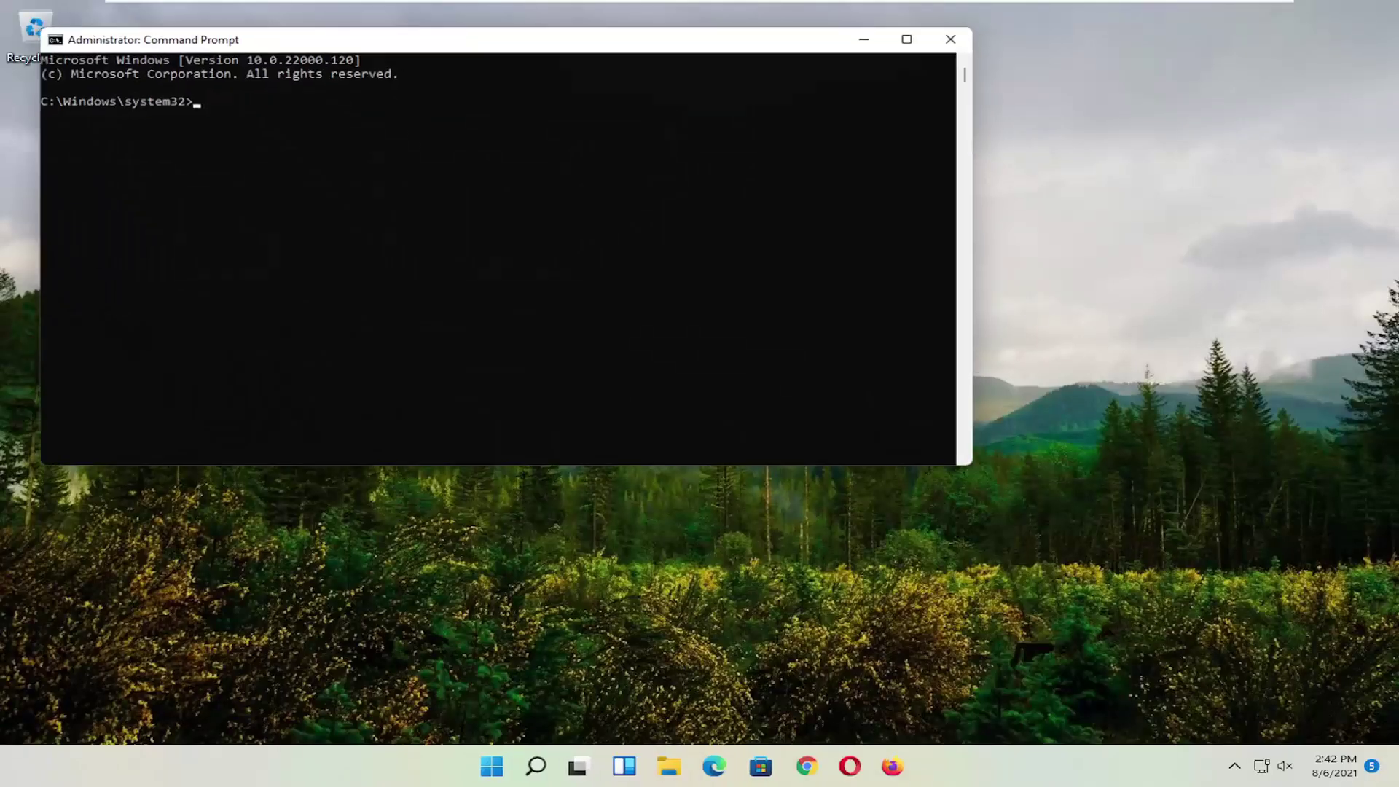
Centre the admin Command Prompt window and run sfc /scannow.
{"action": "left_click_drag", "start_coordinate": [607, 44], "coordinate": [731, 90]}
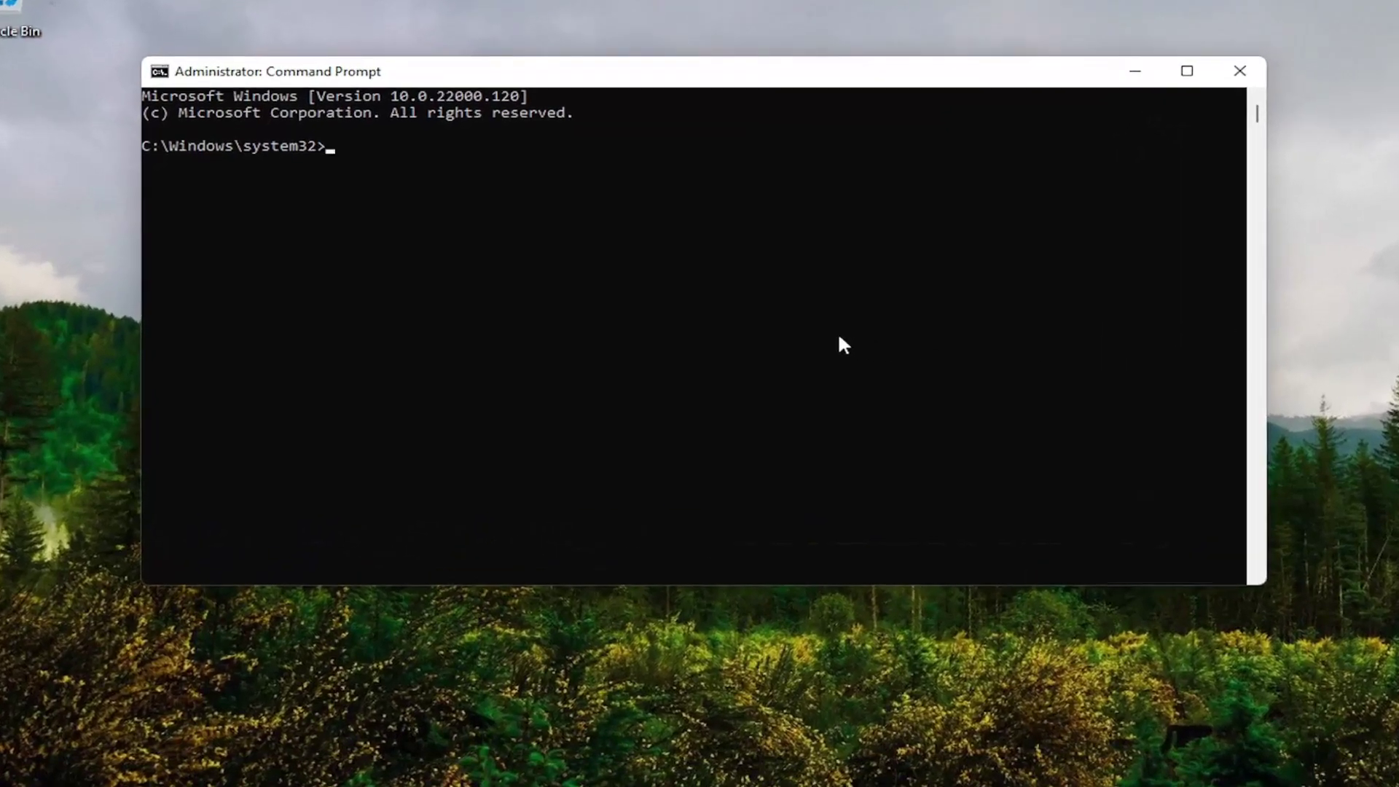
{"action": "type", "text": "sfc"}
{"action": "type", "text": " /sca"}
{"action": "type", "text": "nnow"}
{"action": "key", "text": "Return"}
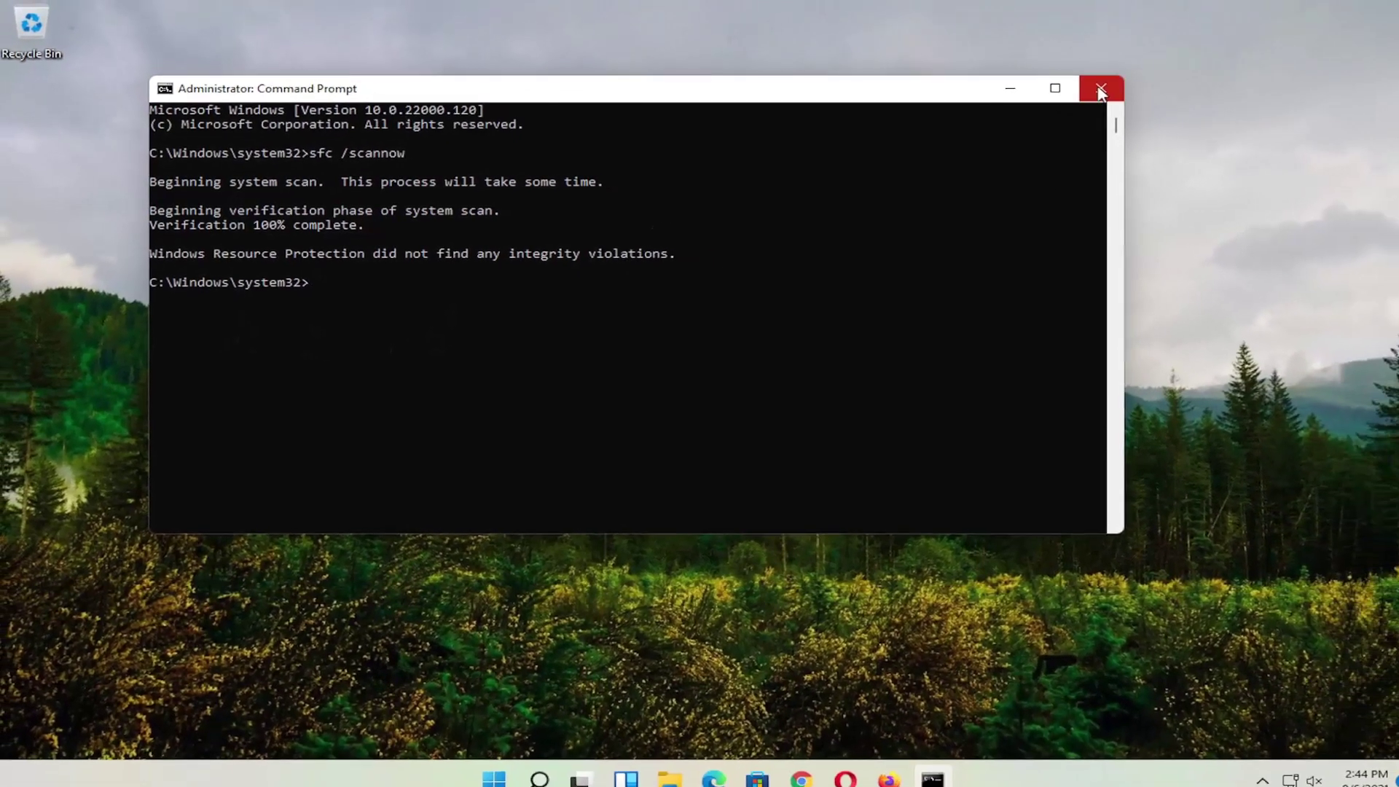
Close the Command Prompt window and briefly bring up the Start quick links menu.
{"action": "left_click", "coordinate": [1239, 70]}
{"action": "right_click", "coordinate": [506, 766]}
{"action": "mouse_move", "coordinate": [599, 677]}
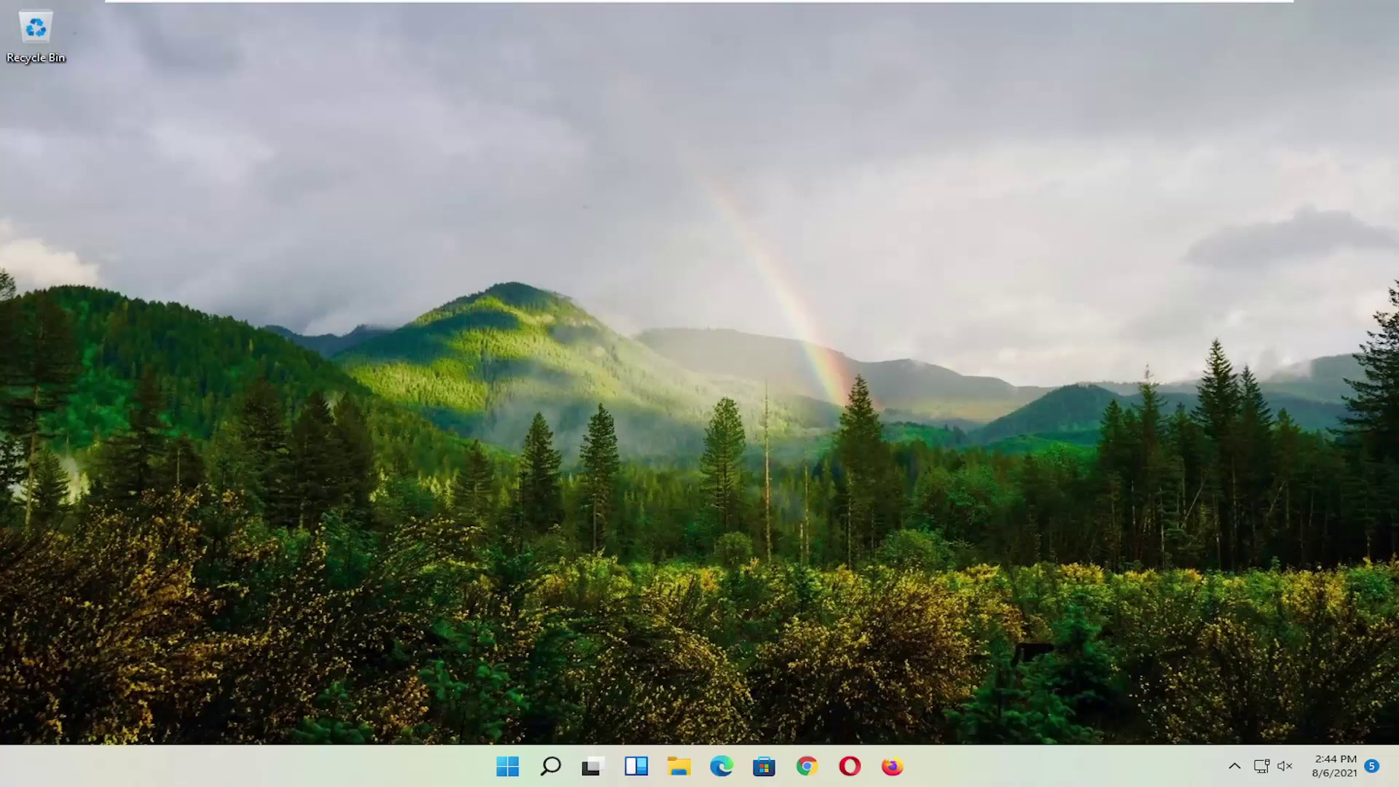
Open 'View advanced system settings' from Search and centre the System Properties dialog.
{"action": "left_click", "coordinate": [551, 766]}
{"action": "type", "text": "adv"}
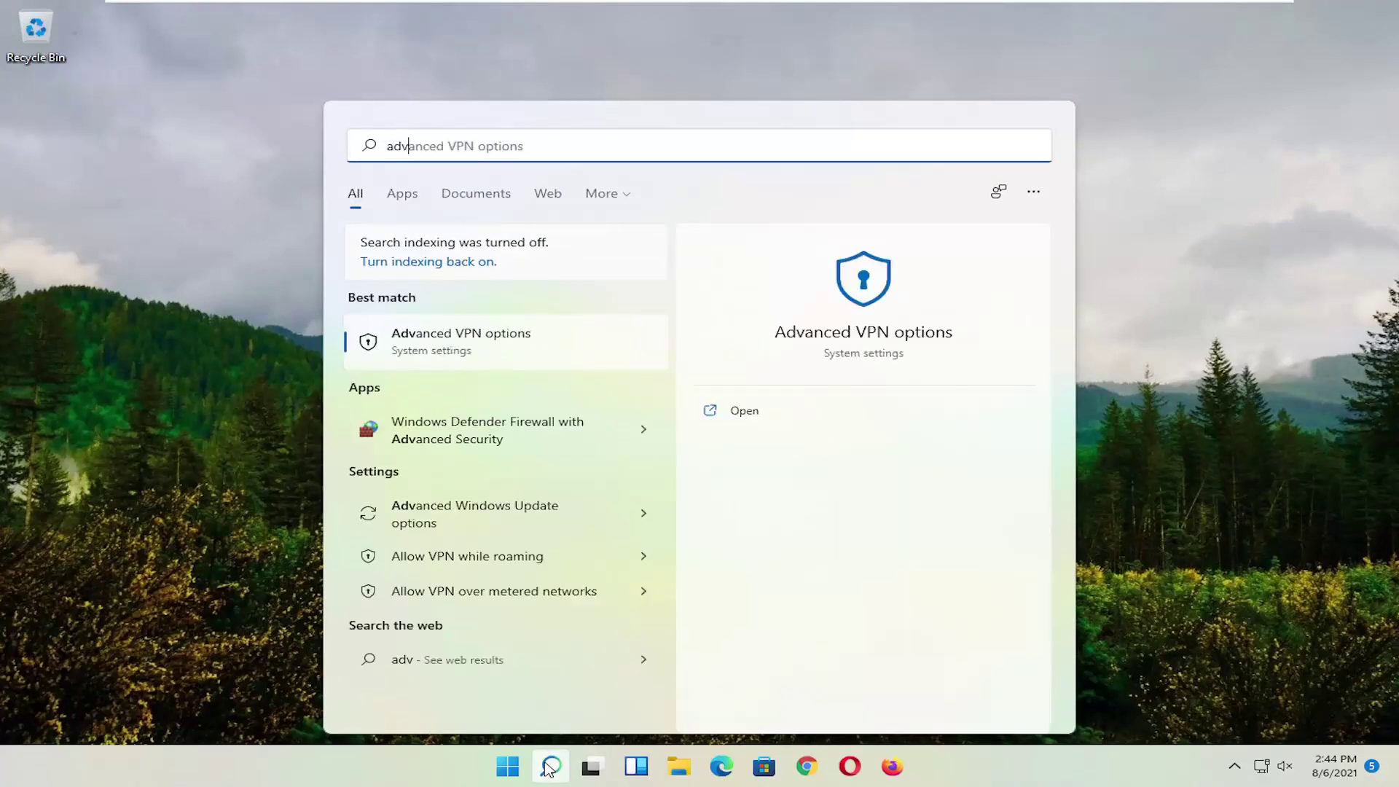
{"action": "type", "text": "anced system s"}
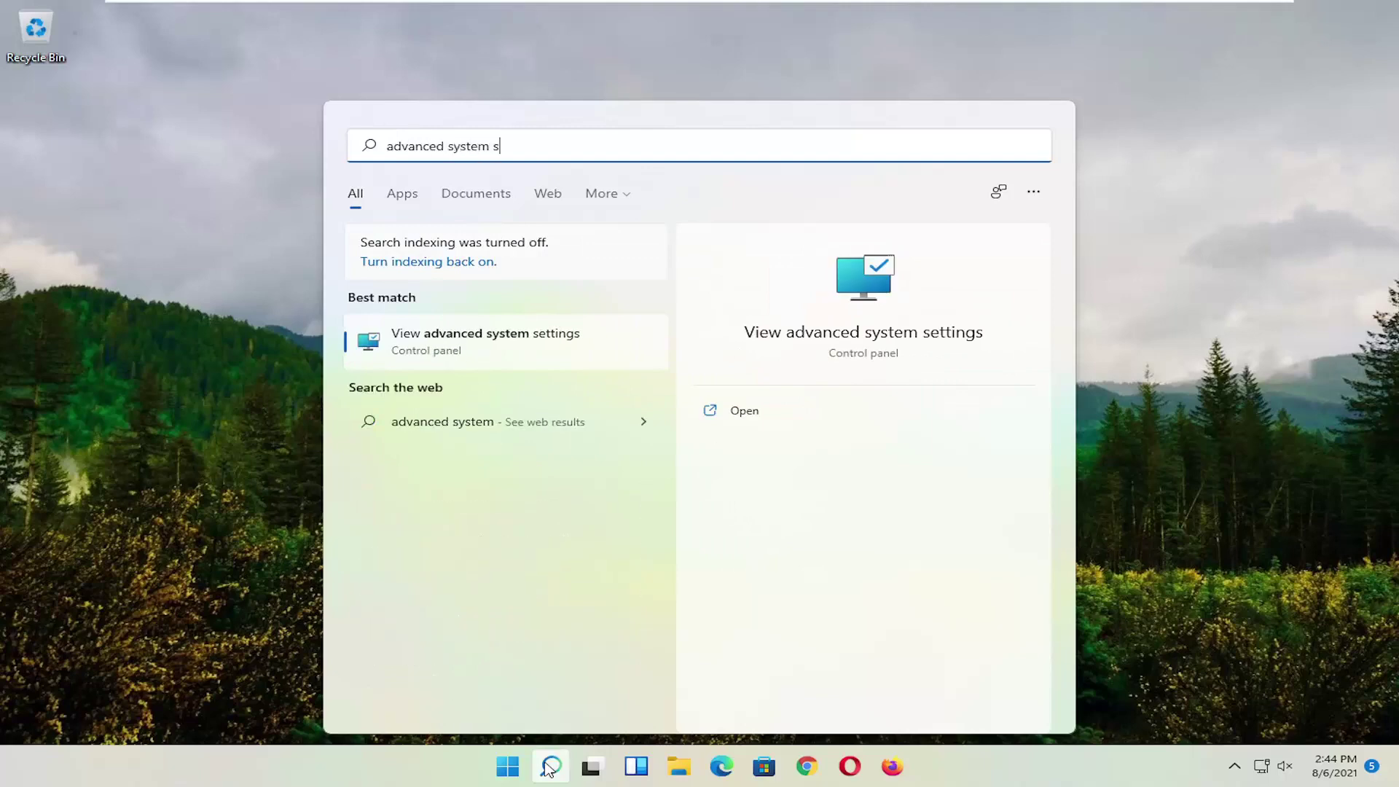
{"action": "type", "text": "ettings"}
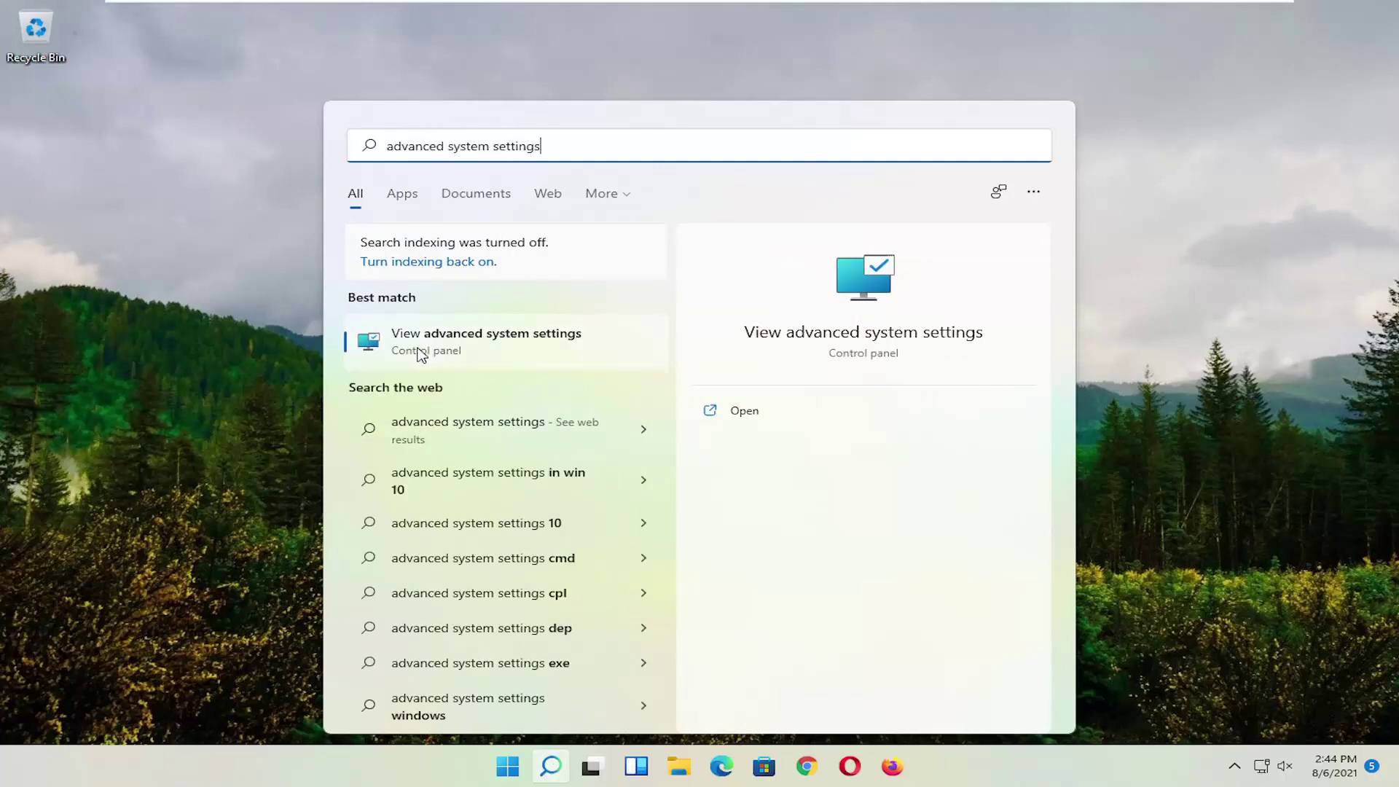
{"action": "left_click", "coordinate": [421, 354]}
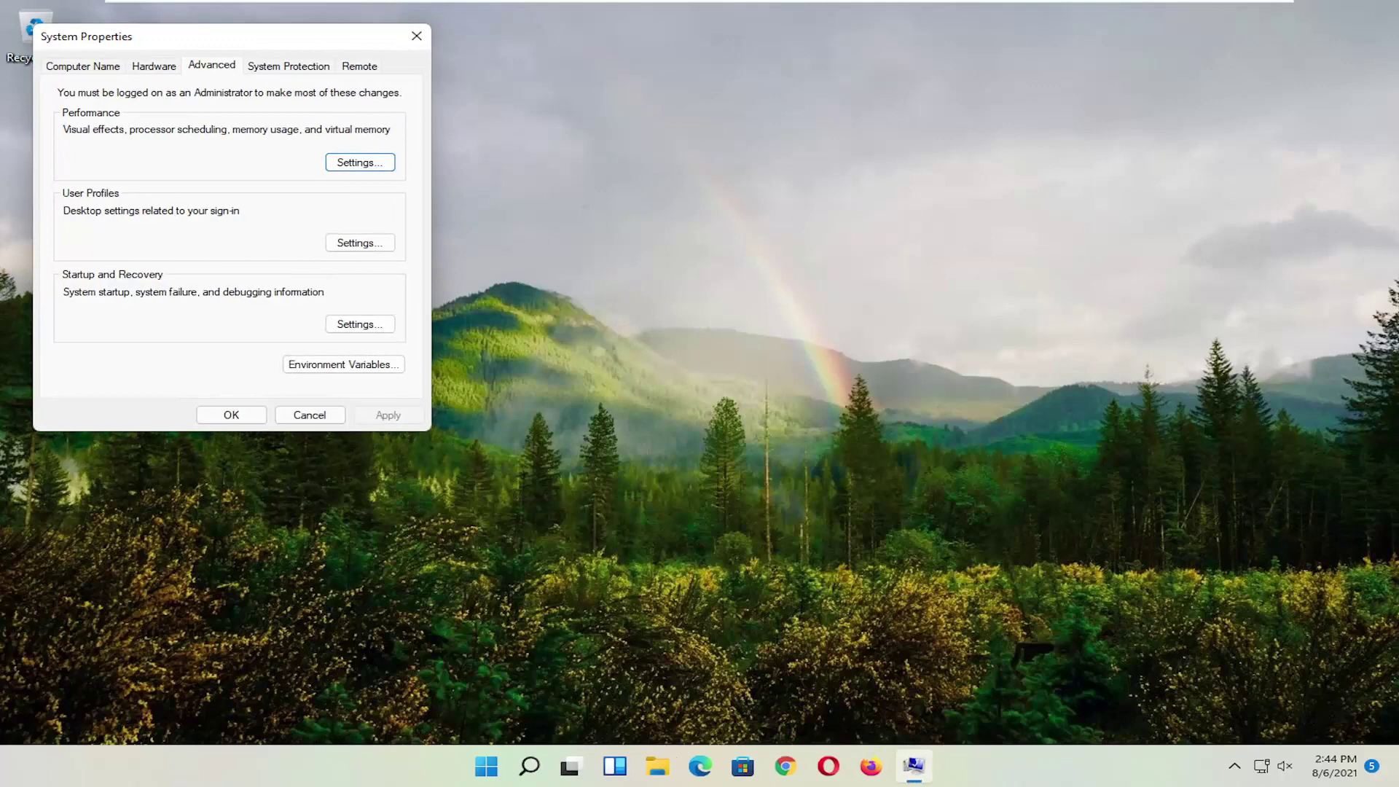
{"action": "left_click_drag", "start_coordinate": [177, 43], "coordinate": [557, 177]}
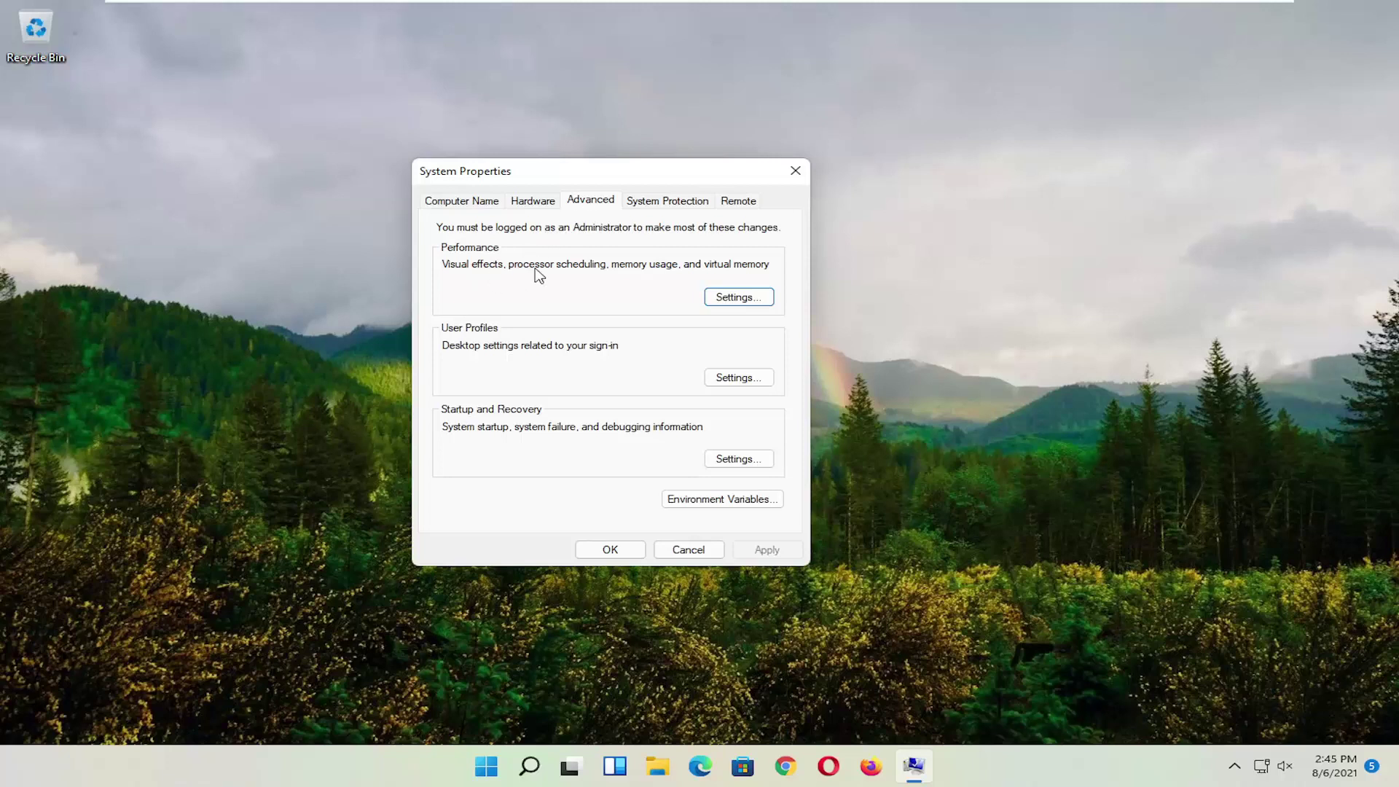
In Performance Options, set DEP to cover all programs and services except selected ones.
{"action": "left_click", "coordinate": [740, 299]}
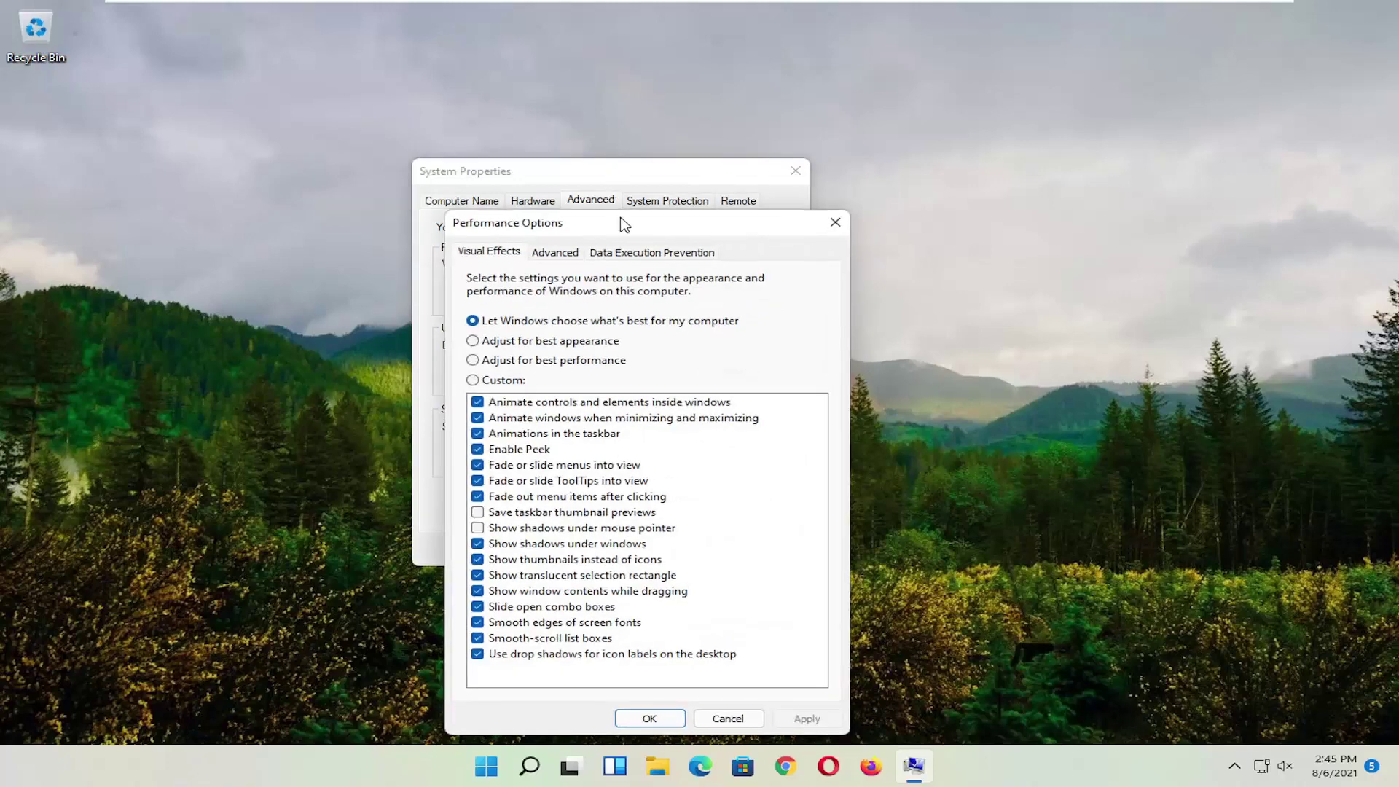
{"action": "left_click", "coordinate": [617, 145]}
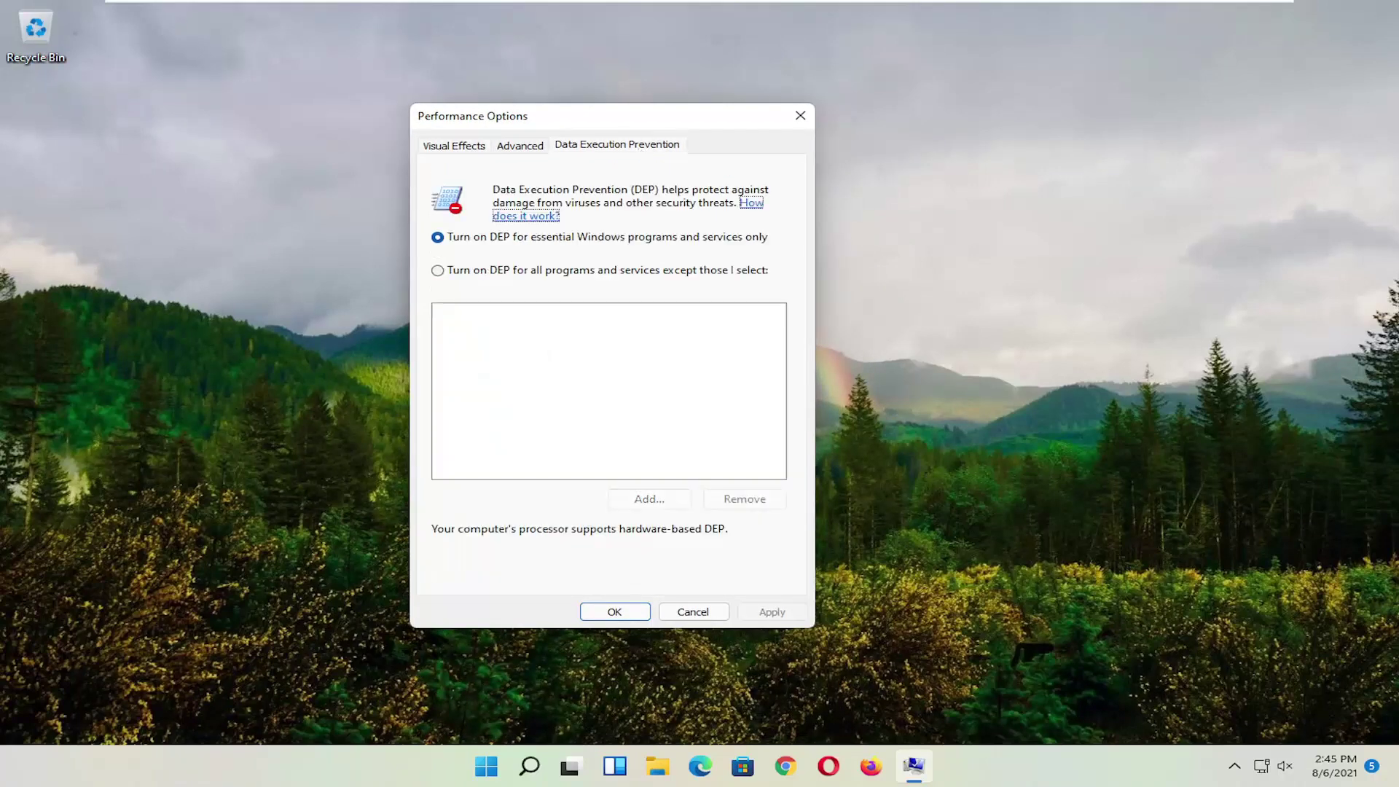
{"action": "left_click", "coordinate": [482, 272]}
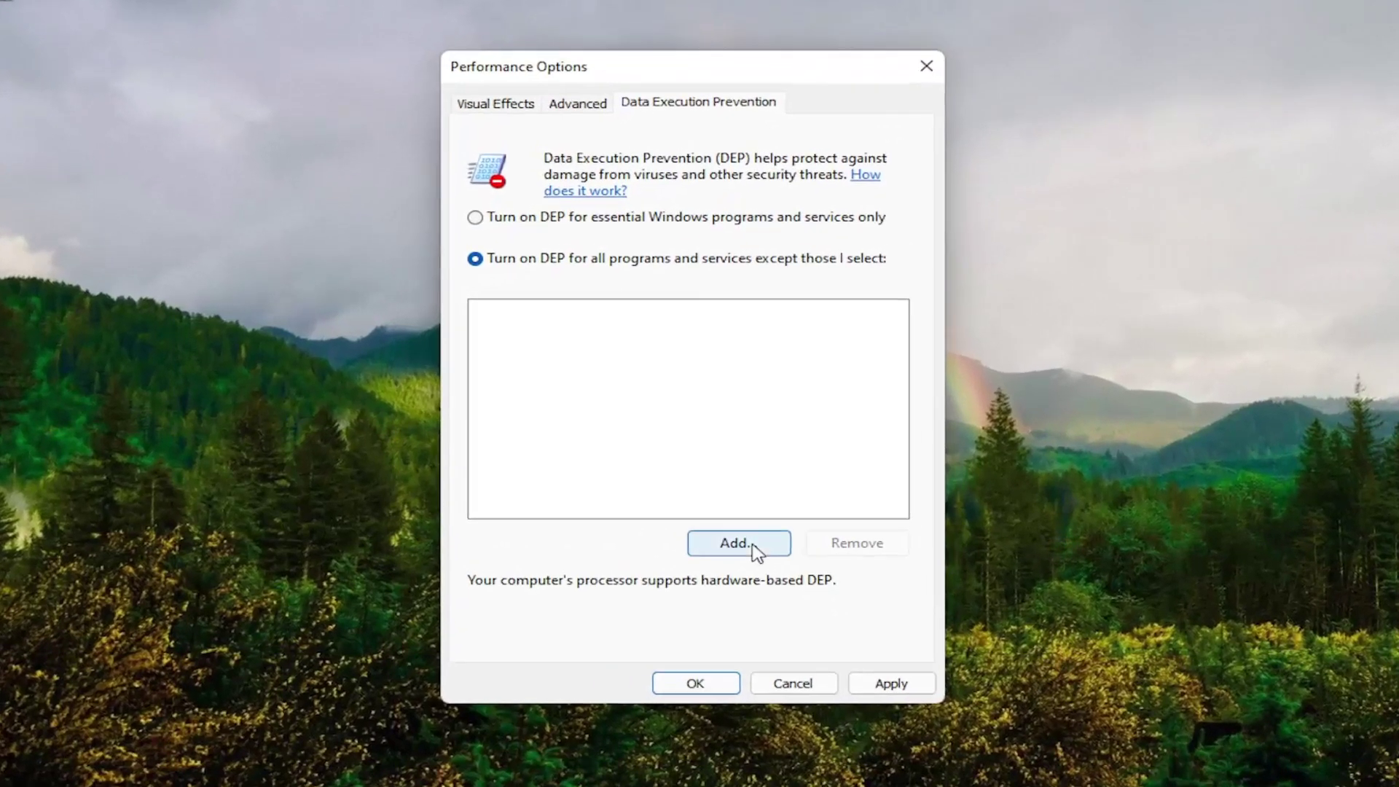
Browse to C:\Program Files\iPod\bin and select iPodService as a DEP exception.
{"action": "left_click", "coordinate": [755, 546]}
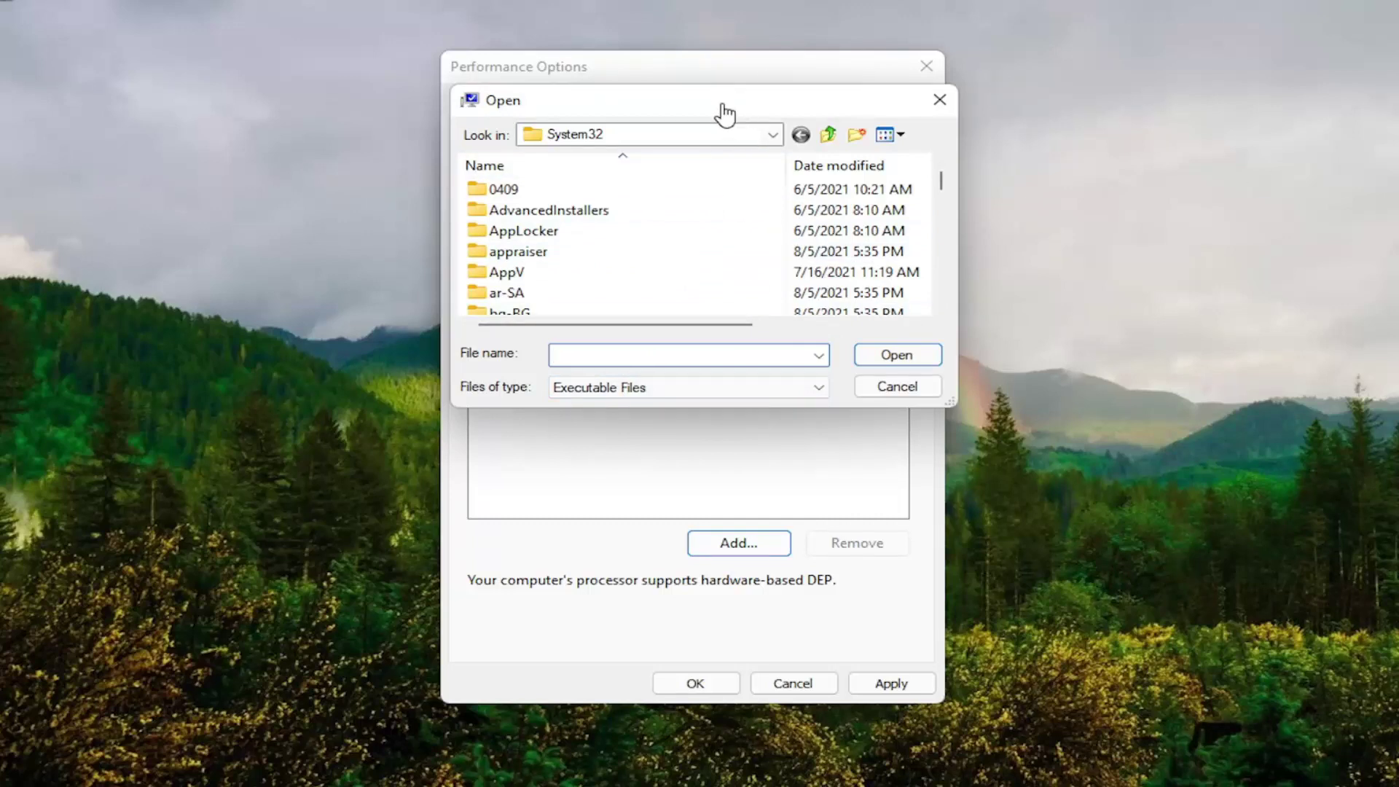
{"action": "left_click", "coordinate": [771, 136]}
{"action": "left_click", "coordinate": [610, 178]}
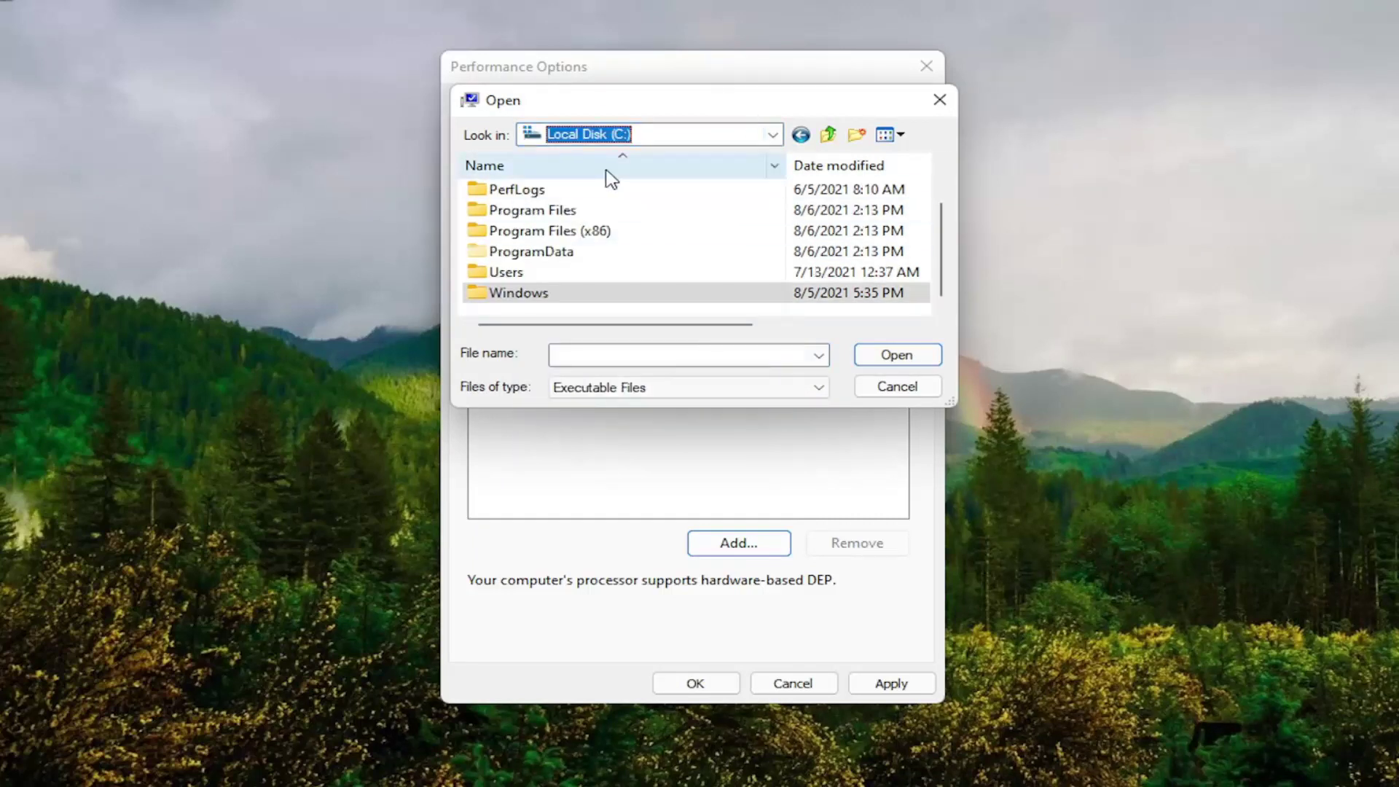
{"action": "double_click", "coordinate": [532, 211]}
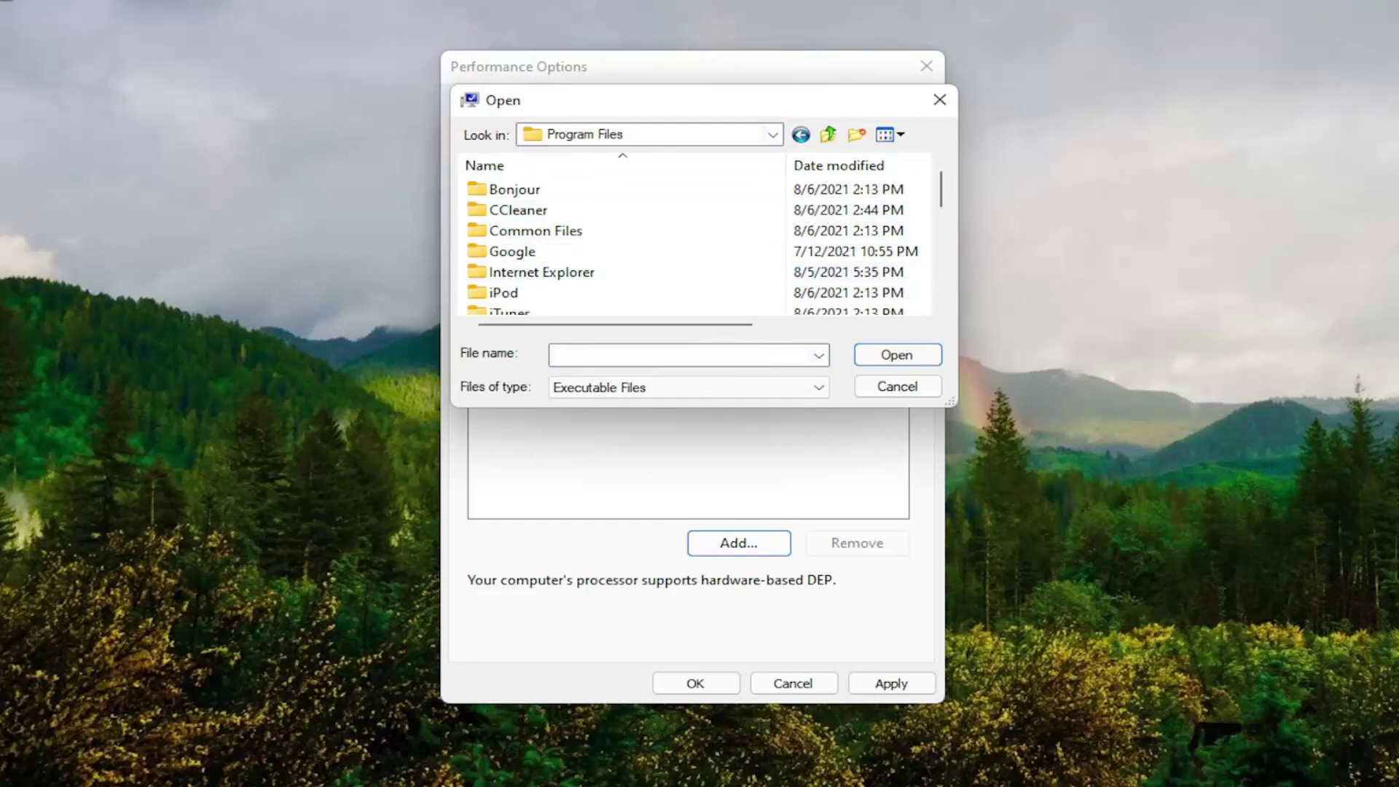
{"action": "left_click", "coordinate": [536, 259]}
{"action": "double_click", "coordinate": [523, 293]}
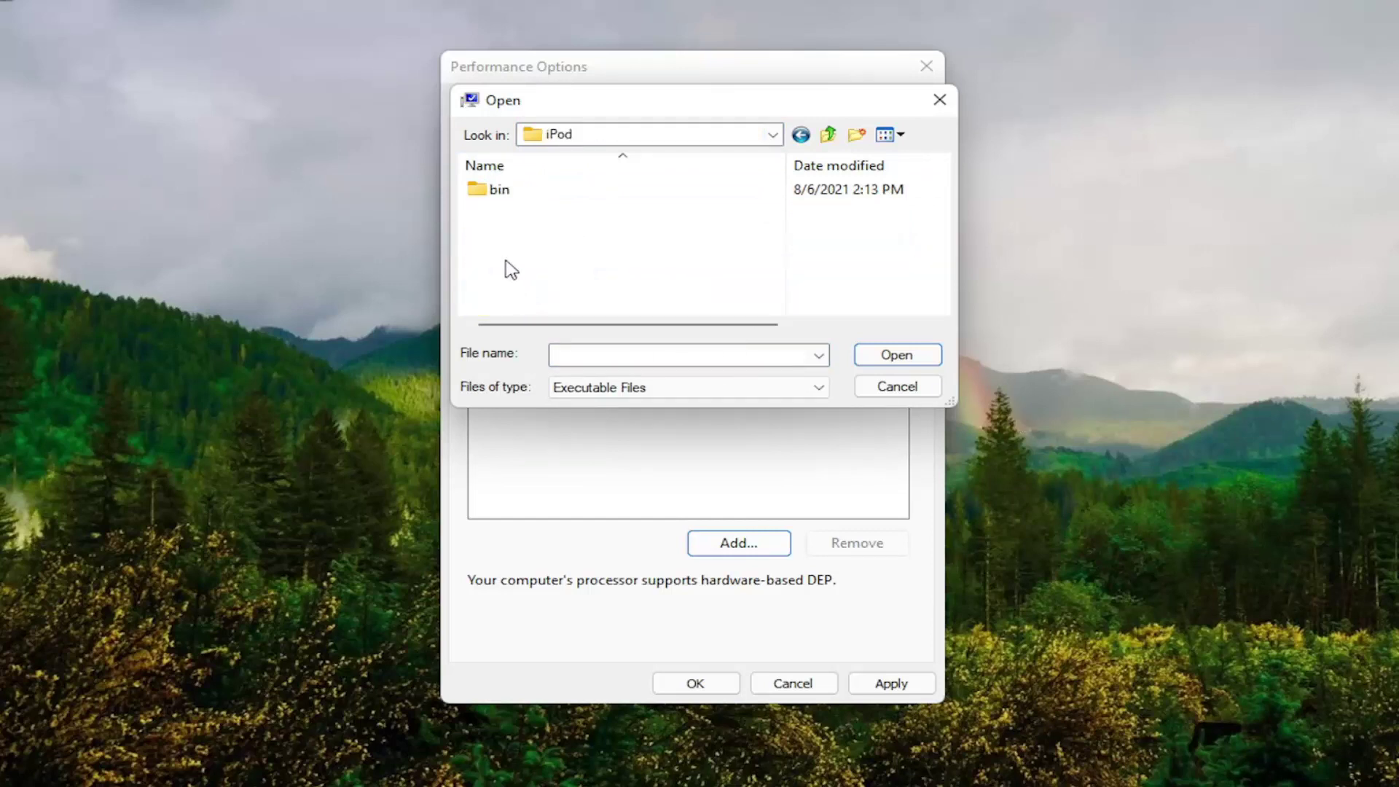
{"action": "double_click", "coordinate": [504, 191]}
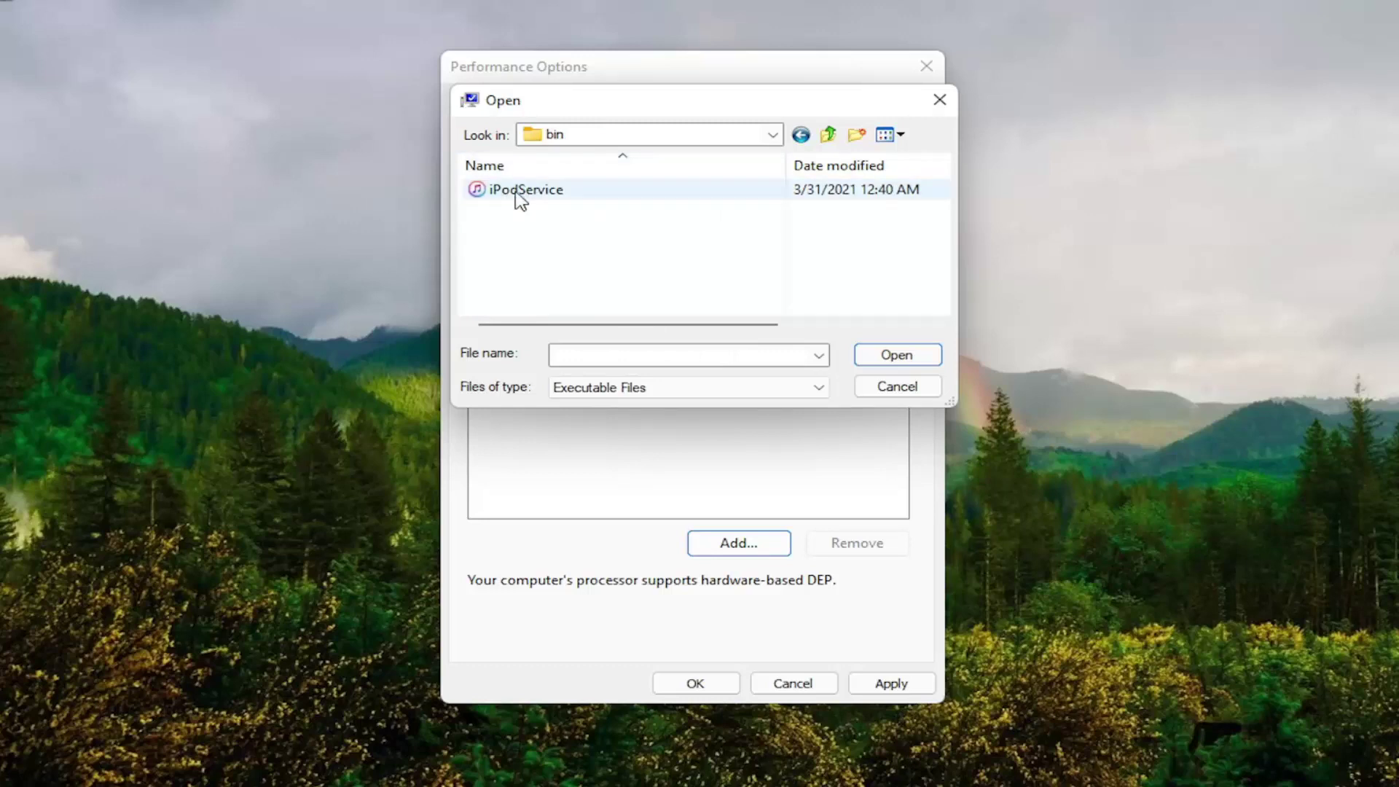
{"action": "left_click", "coordinate": [521, 191]}
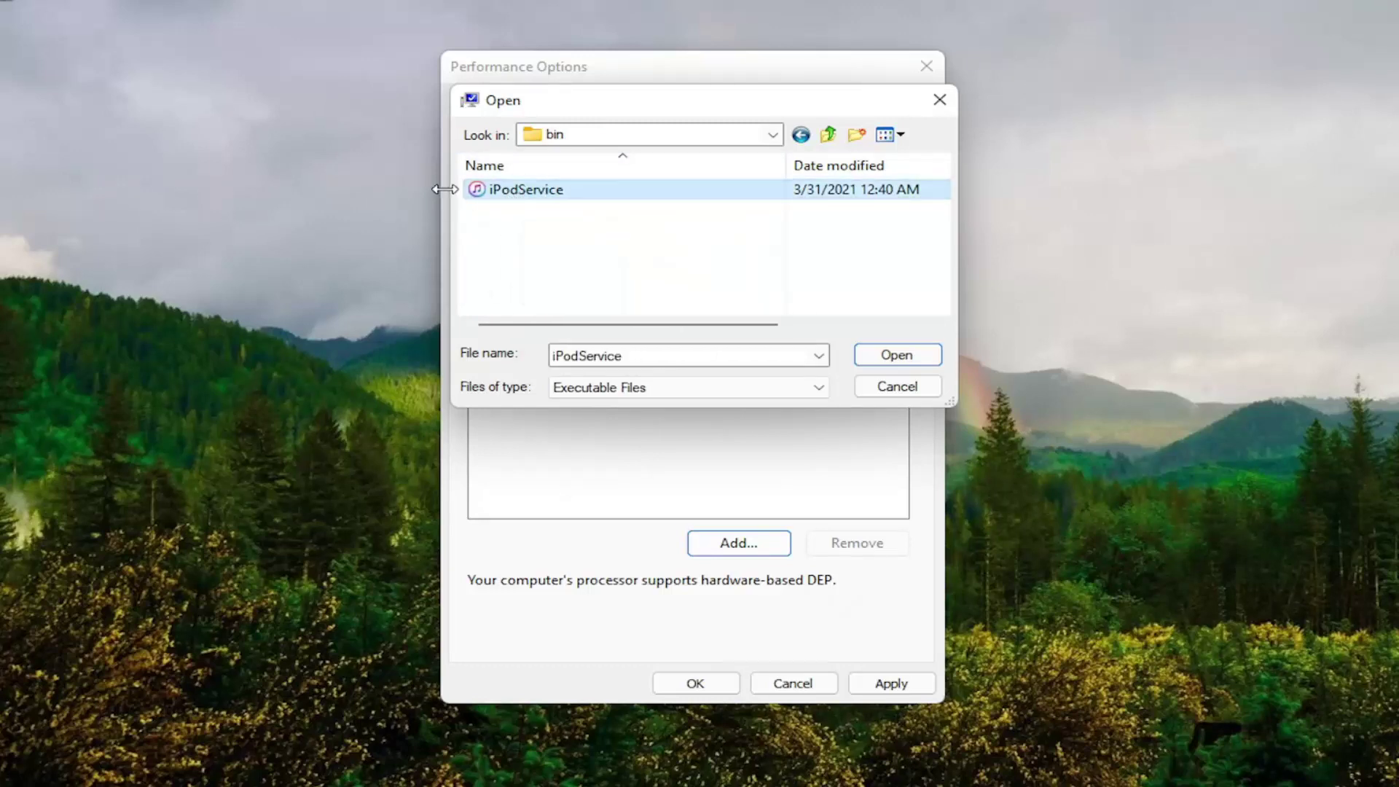
Accept the 64-bit refusal for iPodService, then close Performance Options and System Properties.
{"action": "left_click", "coordinate": [925, 363]}
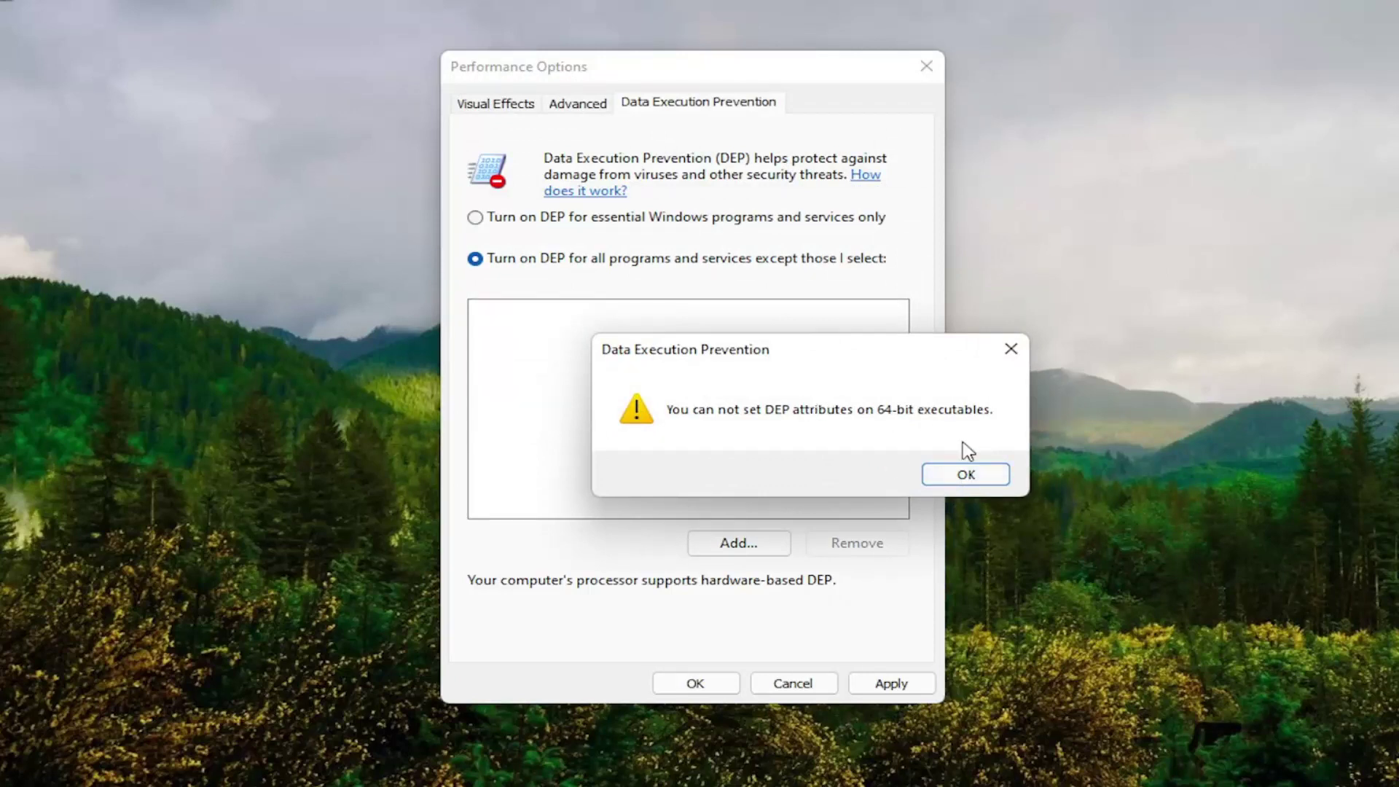
{"action": "left_click", "coordinate": [976, 479]}
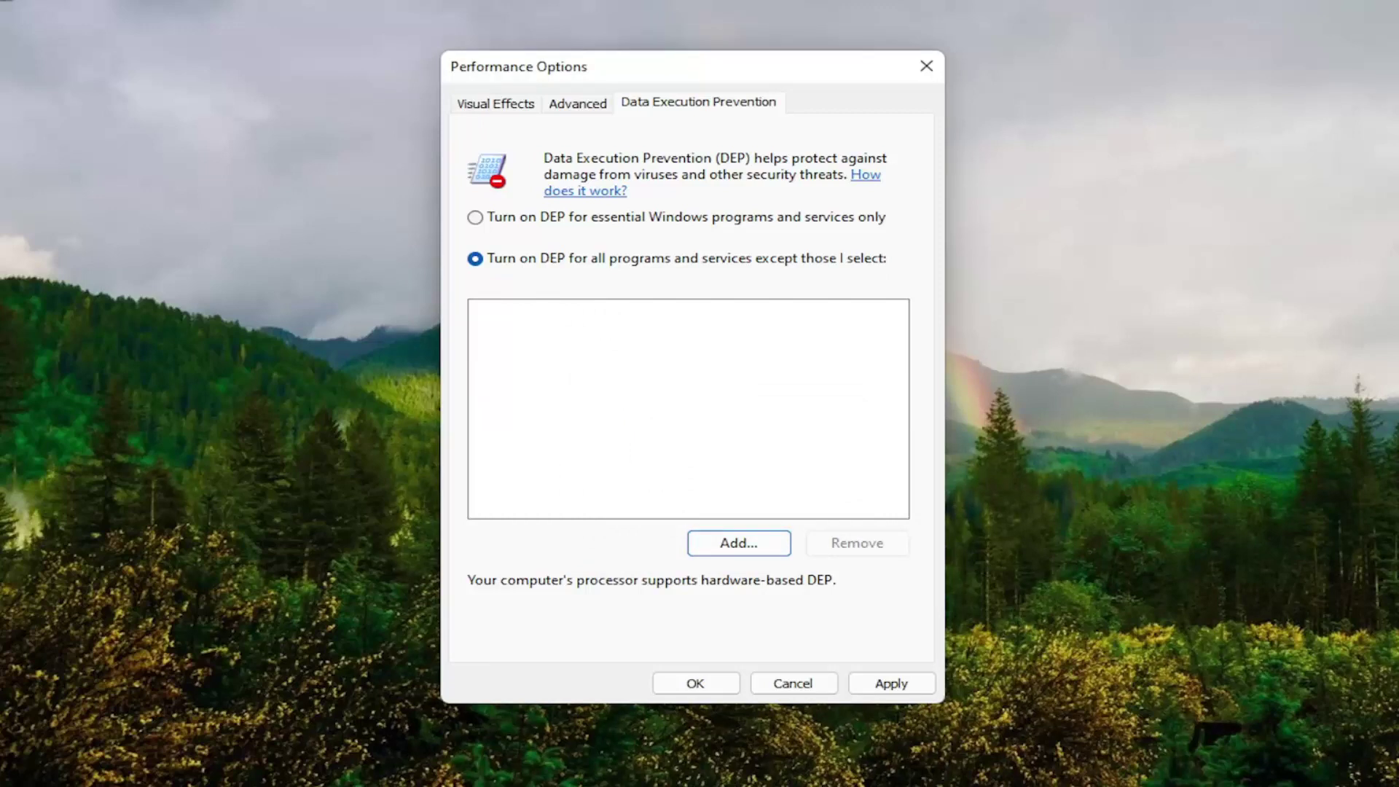
{"action": "left_click", "coordinate": [927, 66]}
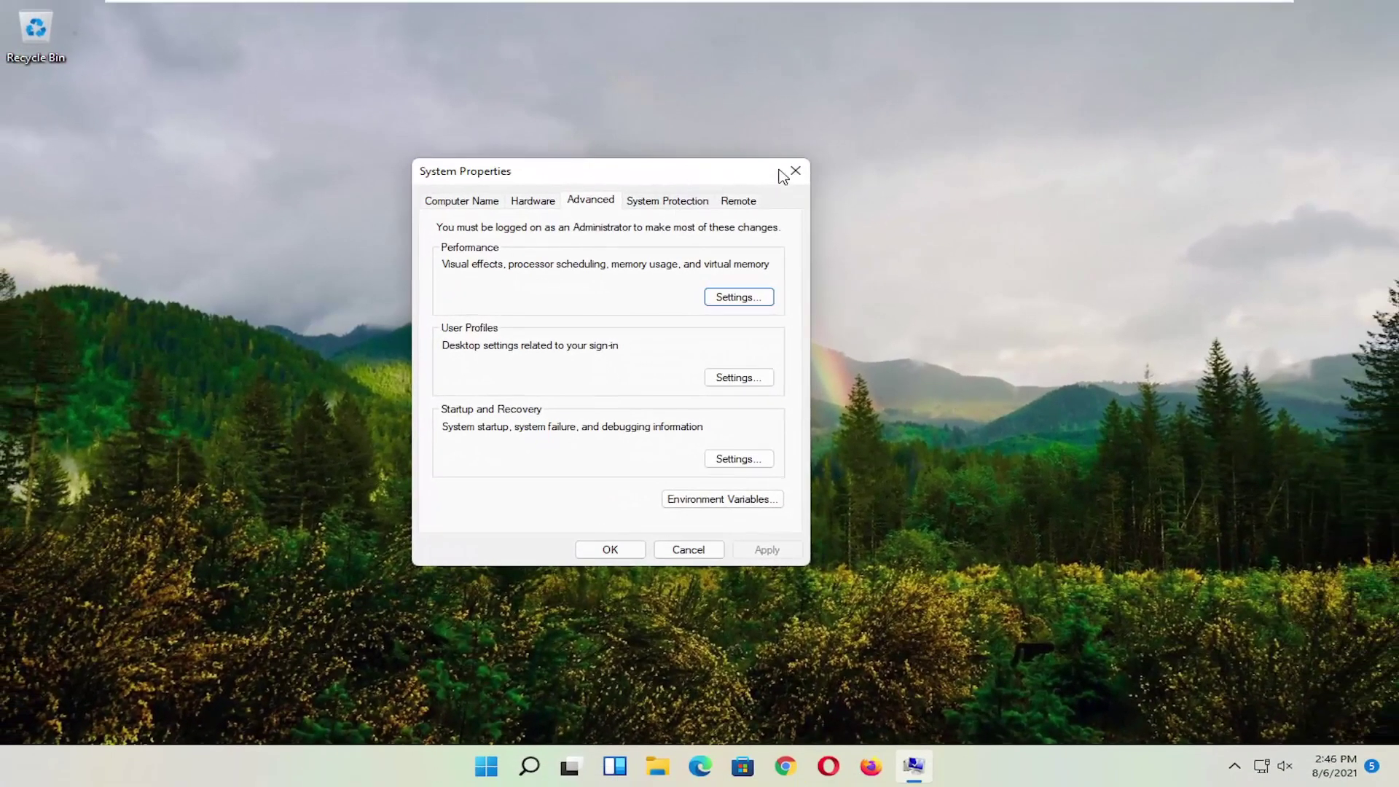
{"action": "left_click", "coordinate": [820, 163]}
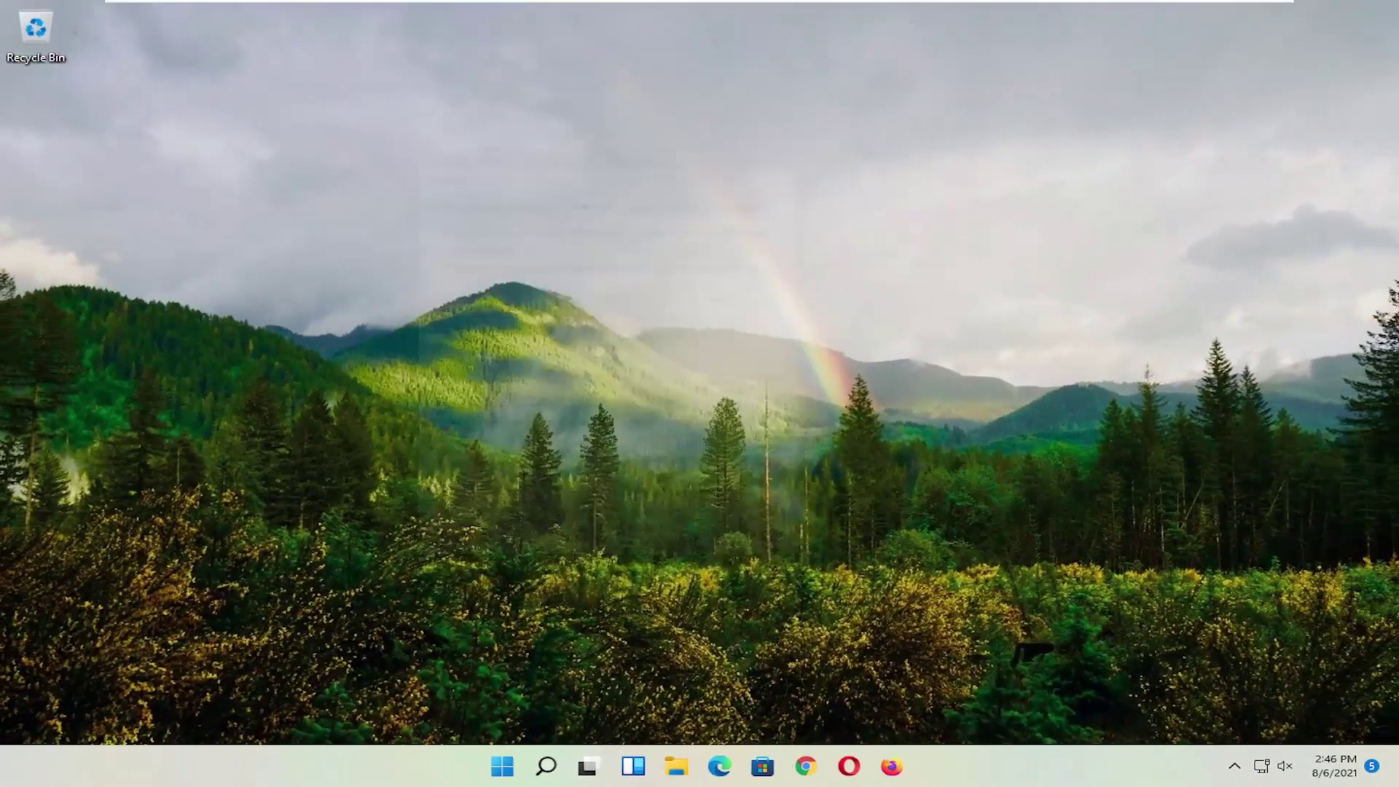